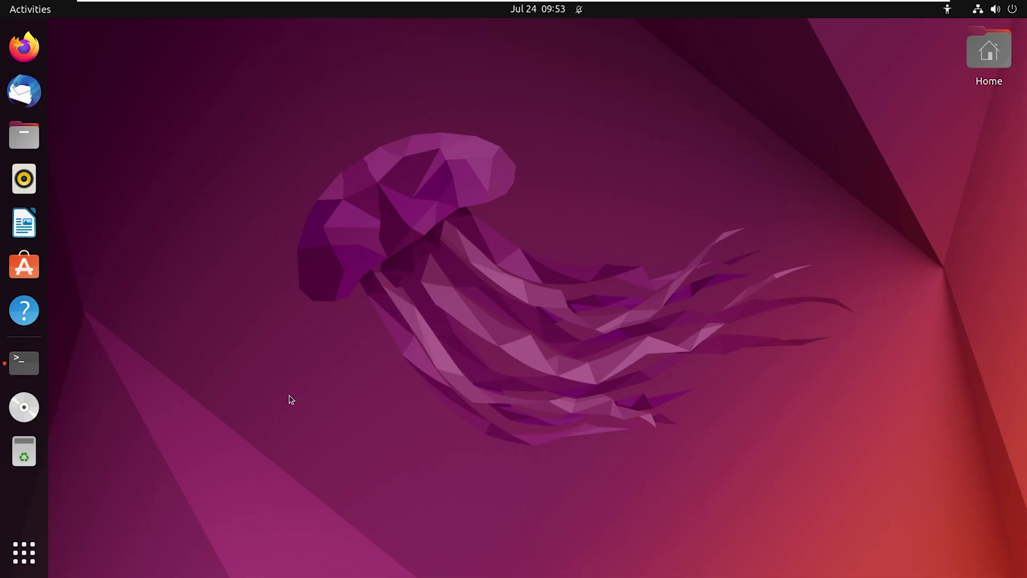
Open a terminal and run sudo apt update, fixing a typo in the command
{"action": "left_click", "coordinate": [24, 363]}
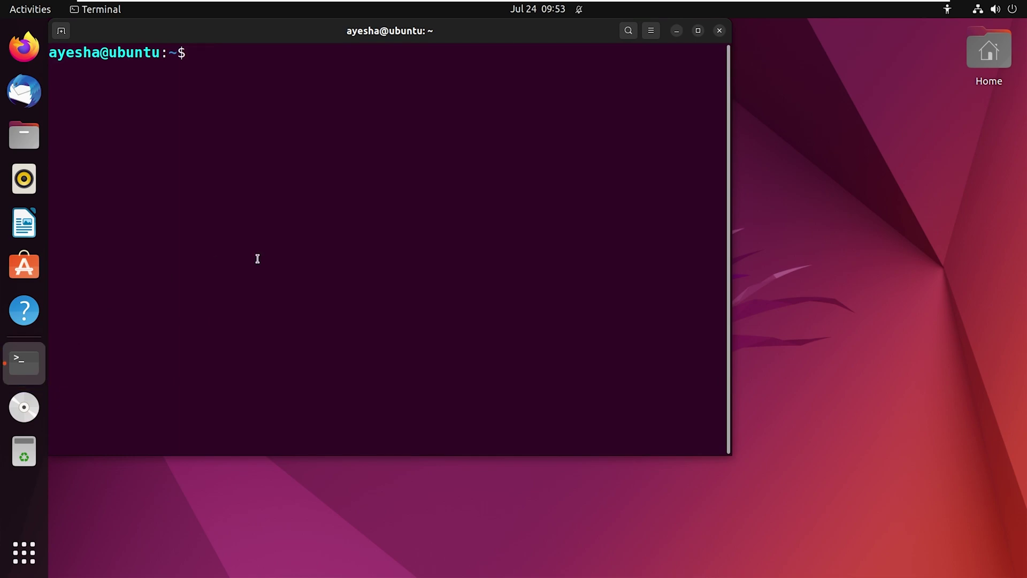
{"action": "type", "text": "sudo"}
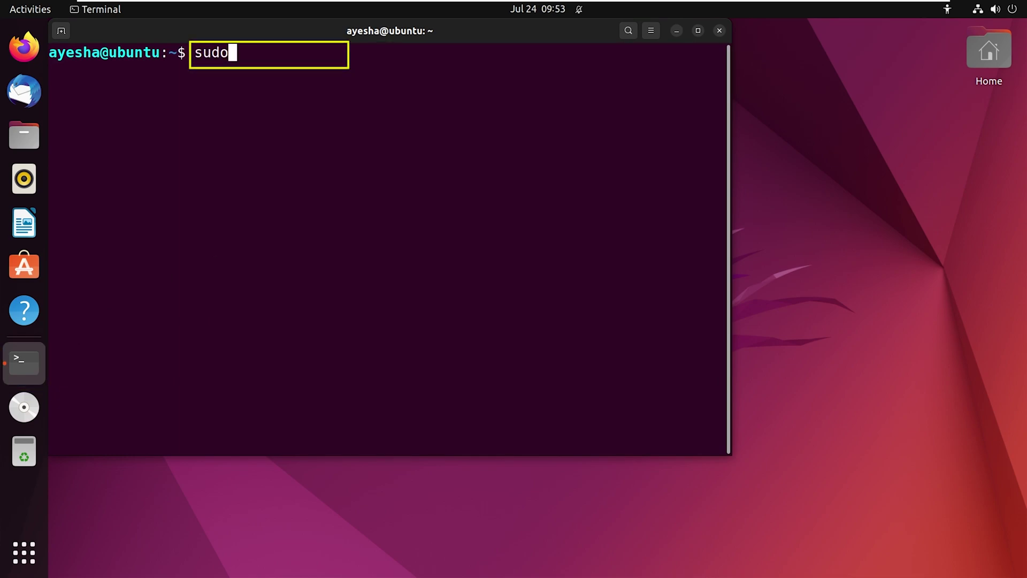
{"action": "type", "text": " at"}
{"action": "key", "text": "BackSpace"}
{"action": "type", "text": "pt update"}
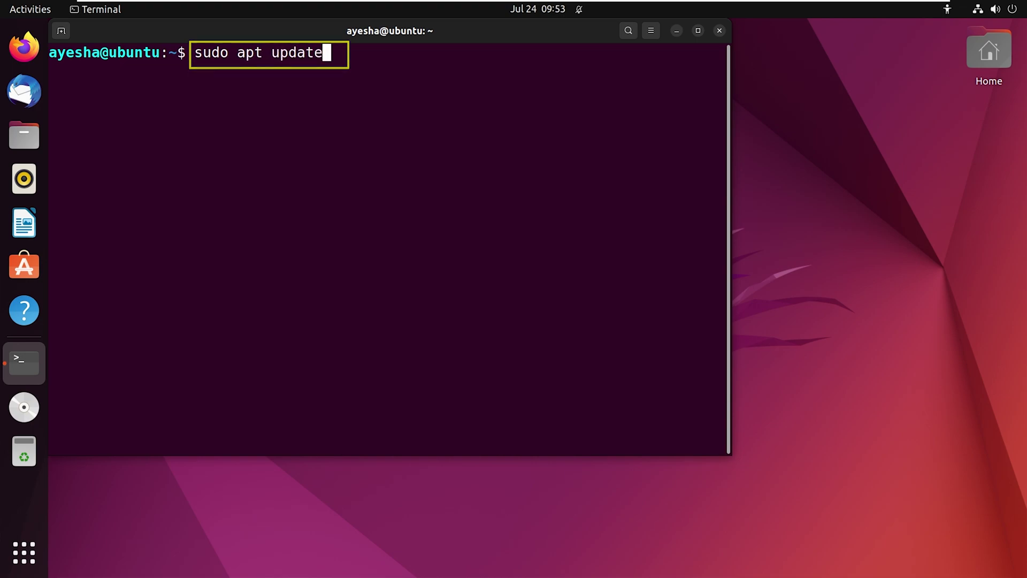
{"action": "key", "text": "Return"}
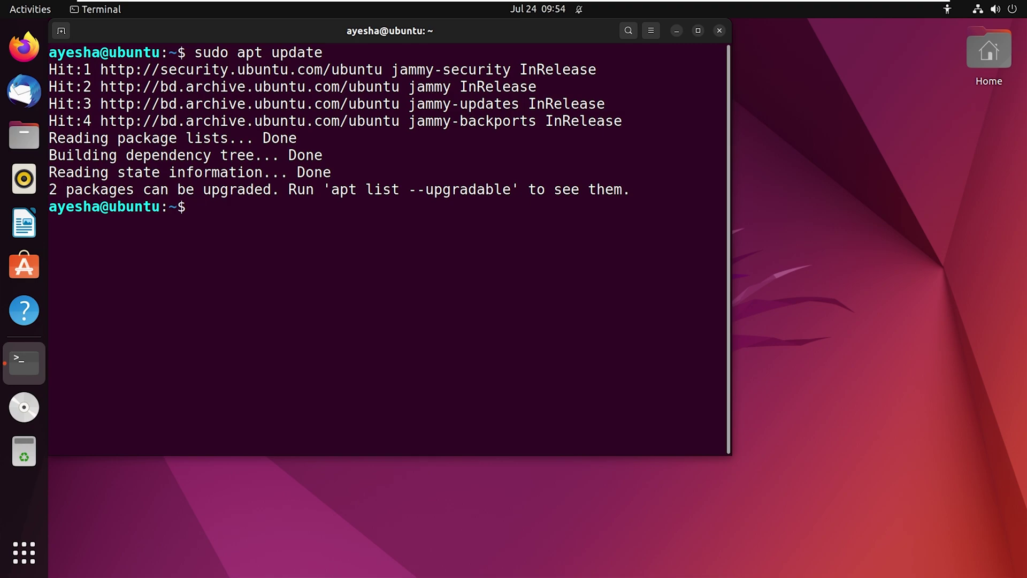
{"action": "type", "text": "sudo apt"}
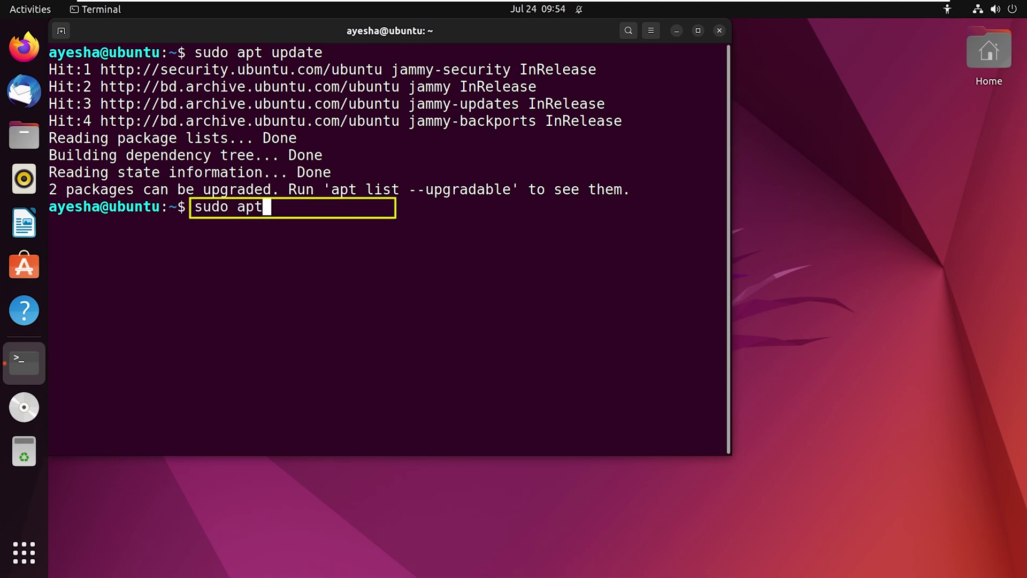
{"action": "type", "text": " intsl"}
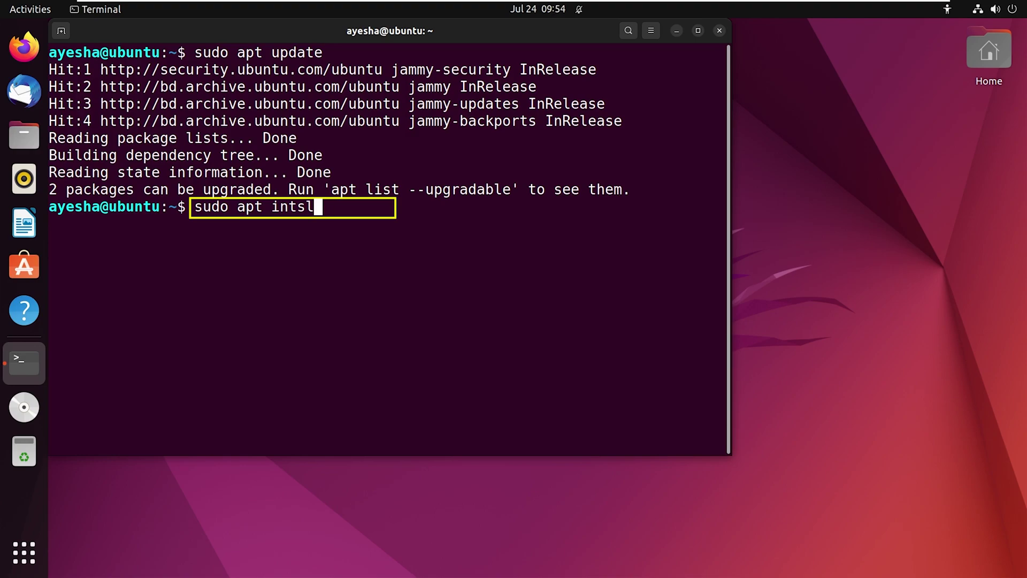
Run sudo apt install yarn after correcting the misspelled command
{"action": "key", "text": "BackSpace"}
{"action": "key", "text": "BackSpace"}
{"action": "key", "text": "BackSpace"}
{"action": "type", "text": "sta"}
{"action": "type", "text": "ll yarn"}
{"action": "key", "text": "Return"}
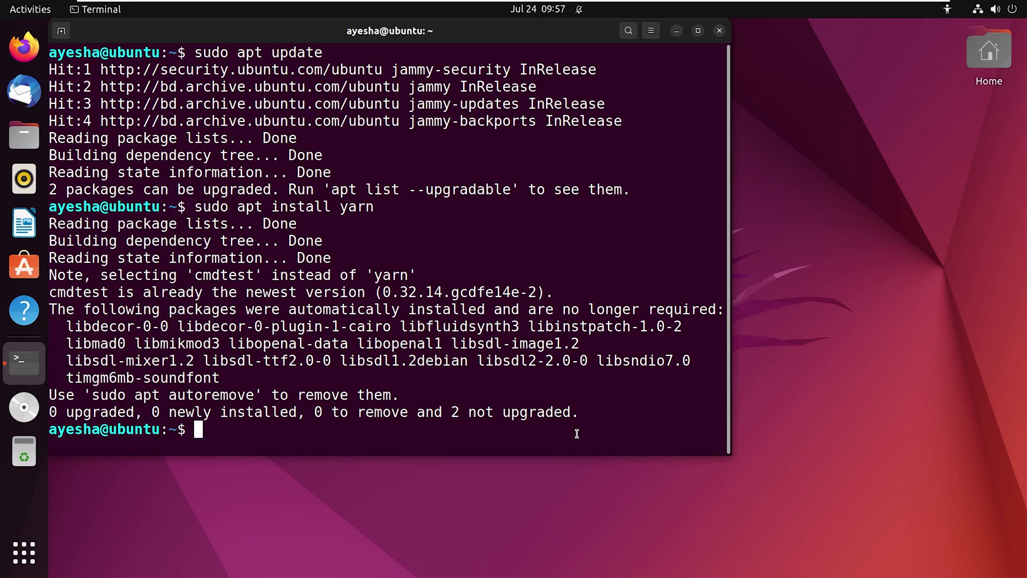
{"action": "type", "text": "clear"}
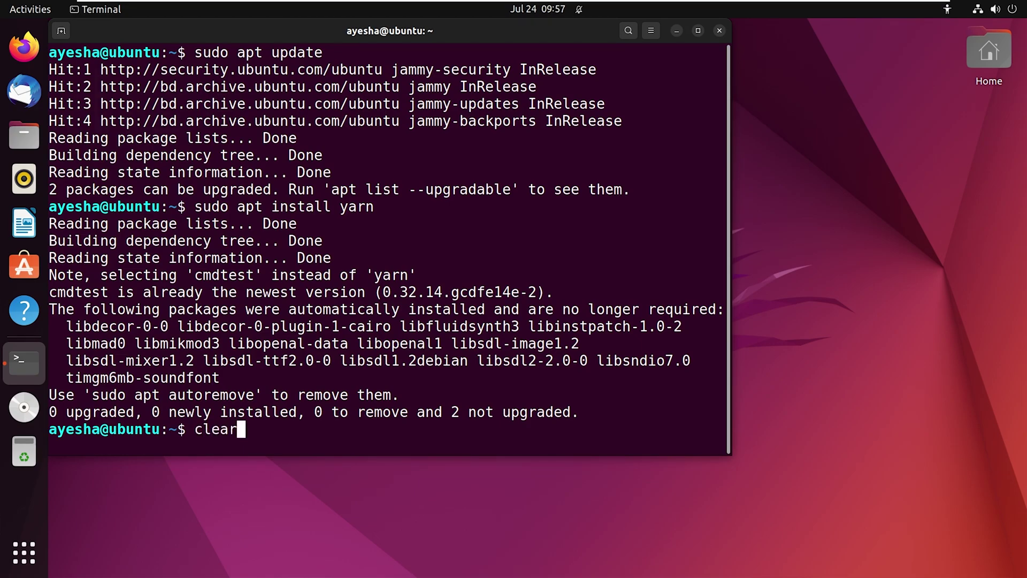
Clear the screen, then highlight the reported yarn version 0.32+git and deselect it
{"action": "key", "text": "Return"}
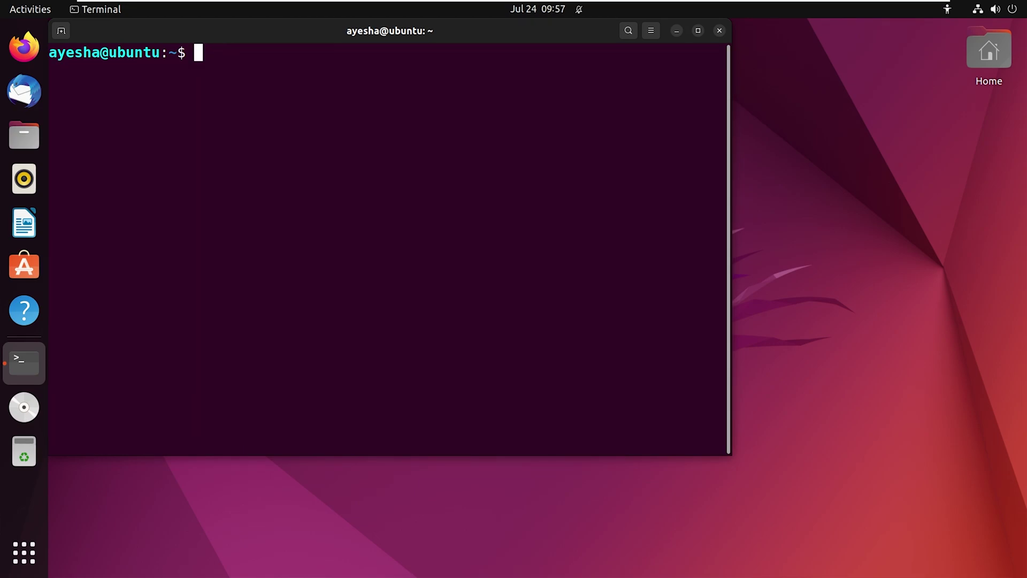
{"action": "type", "text": "yarn "}
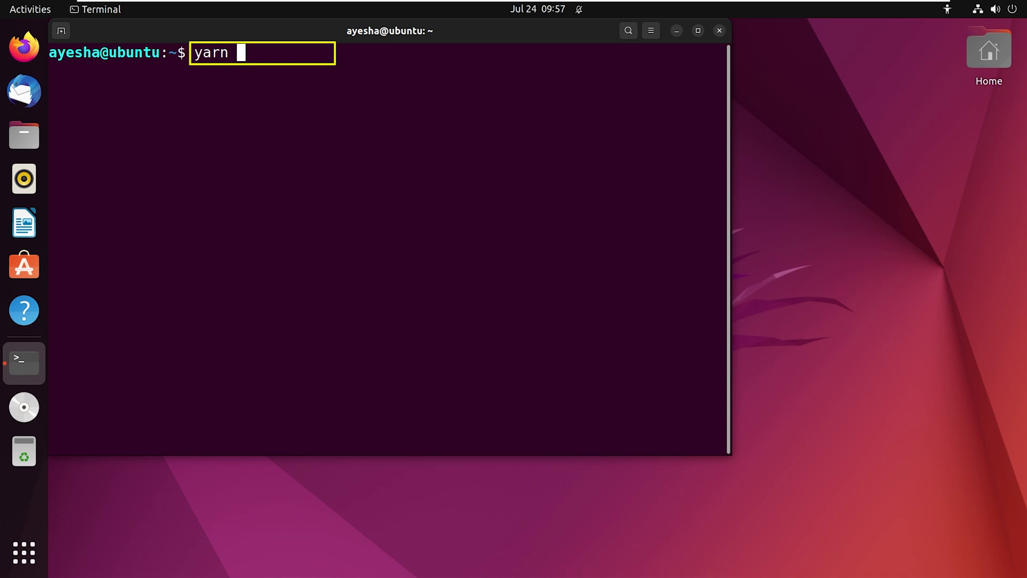
{"action": "type", "text": "--vers"}
{"action": "type", "text": "ion"}
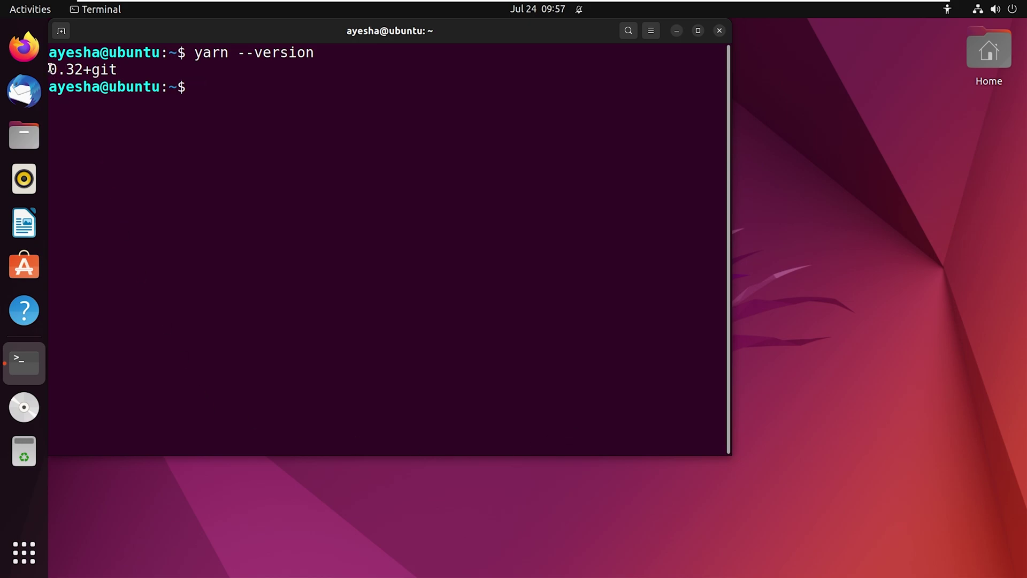
{"action": "left_click_drag", "start_coordinate": [50, 69], "coordinate": [118, 70]}
{"action": "left_click", "coordinate": [439, 264]}
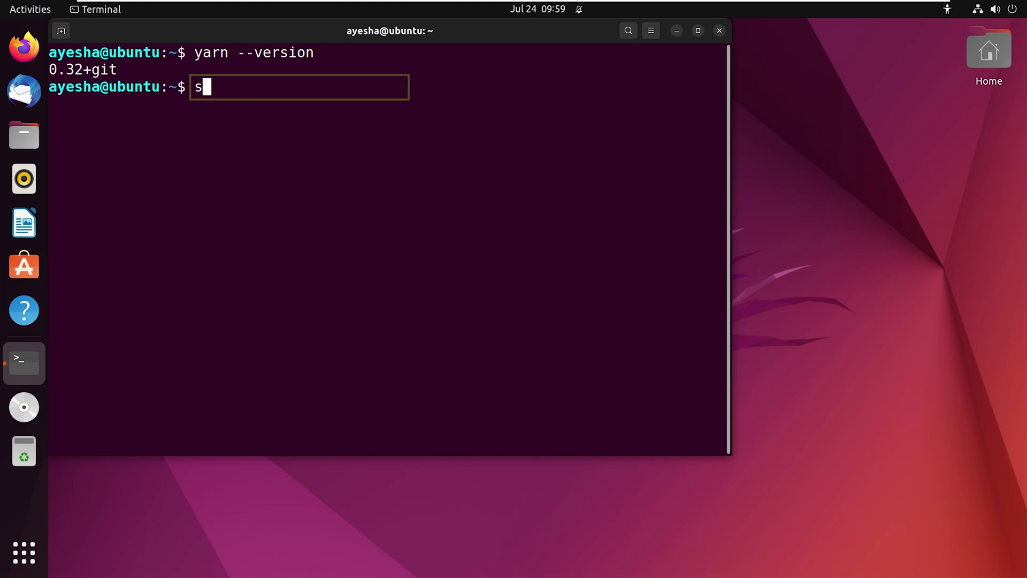
{"action": "type", "text": "sudo apt "}
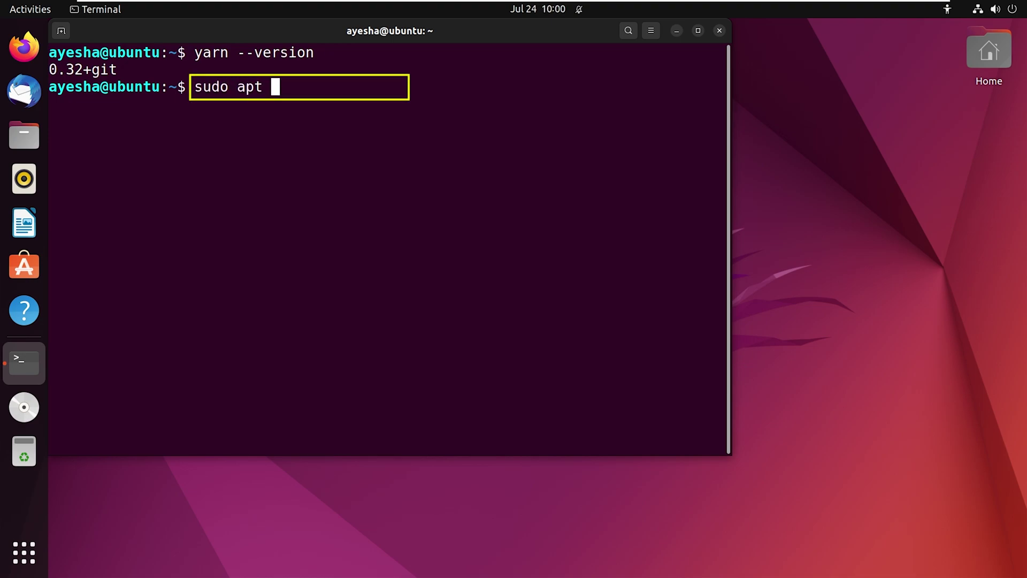
{"action": "type", "text": "remove "}
{"action": "type", "text": "yarn"}
Run sudo apt remove yarn to start removing the package
{"action": "key", "text": "Return"}
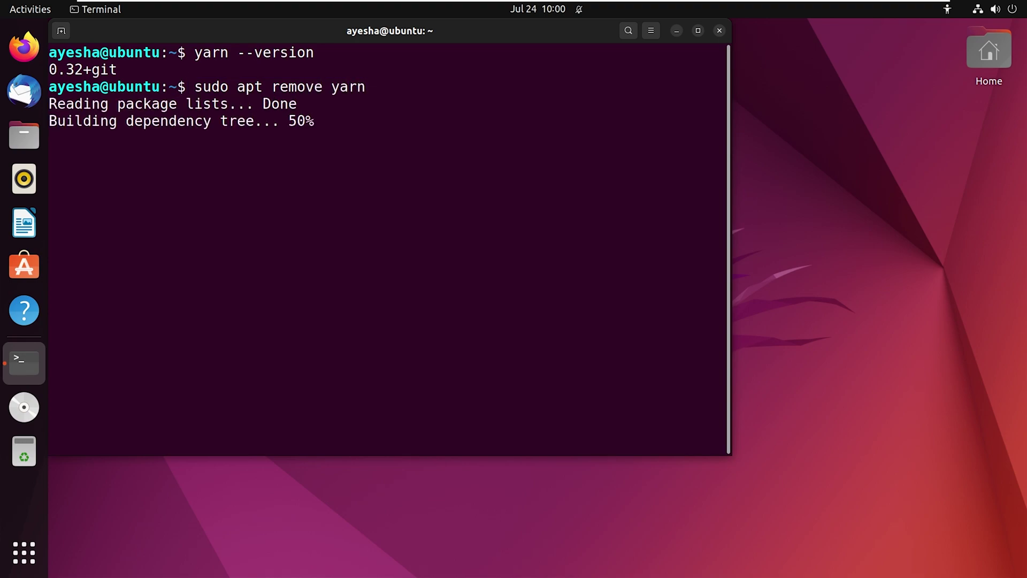